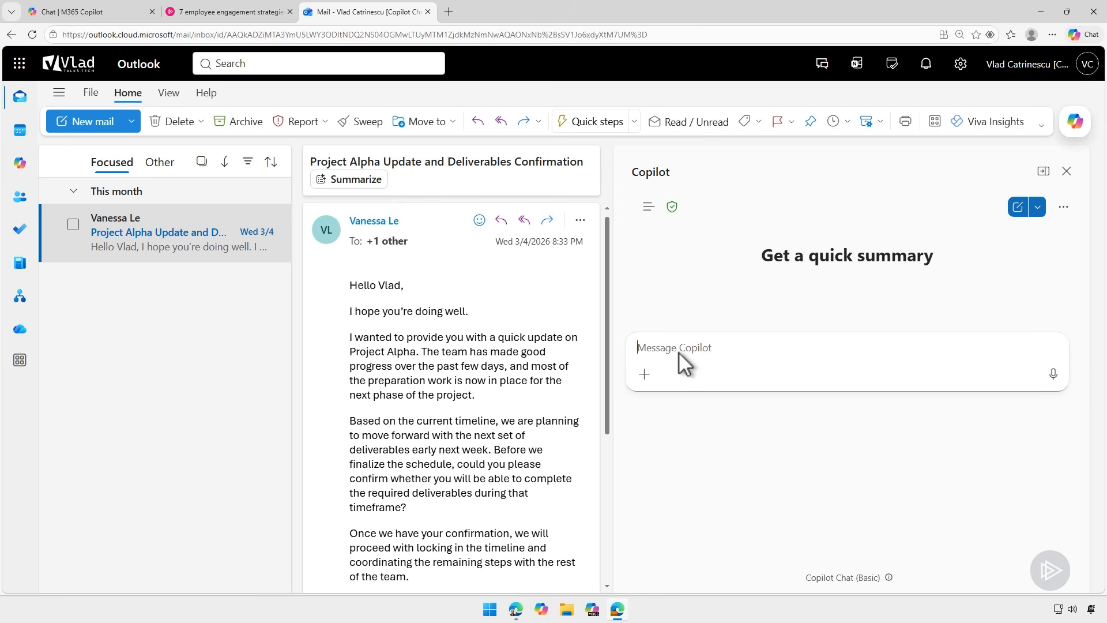
Step: Have Copilot draft a friendly, professional reply: deliverables by next week, two items 90% complete, one needing design input and an extra day or two, 15-minute Monday sync
{"action": "type", "text": "Draft a reply confirming that I can deliver the required deliverables by next week. Let Vanessa know that I have two items that are 90% complete and one that still needs input from the design team, so I may need an extra day or two on that one. Keep the tone professional but friendly, and suggest a quick 15-minute sync call on Monday to align on priorities before we lock the timeline."}
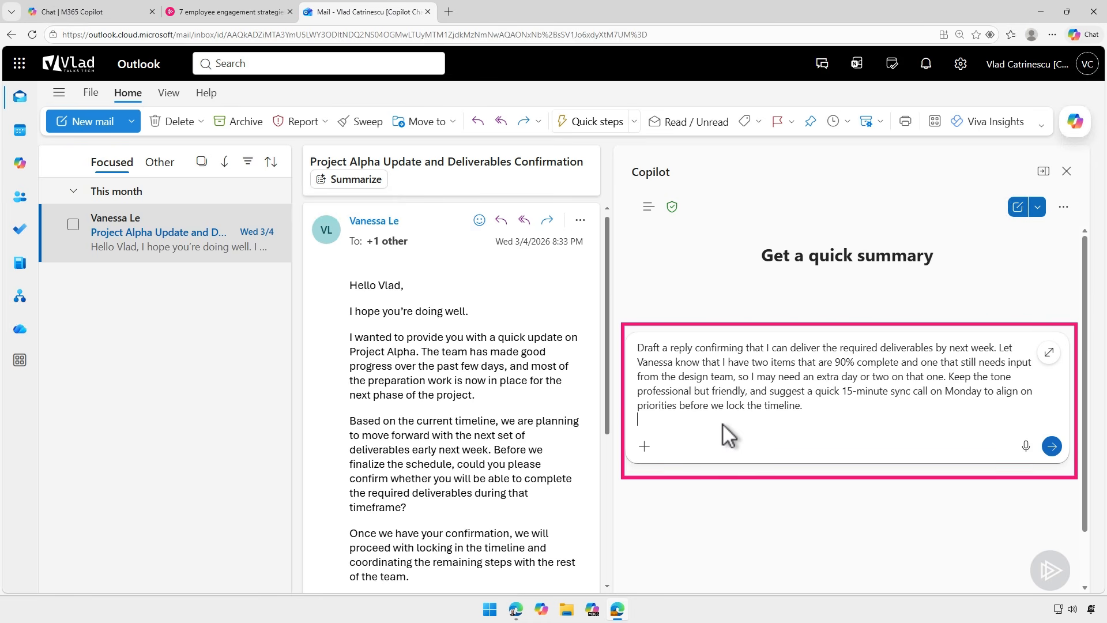
{"action": "left_click", "coordinate": [1053, 447]}
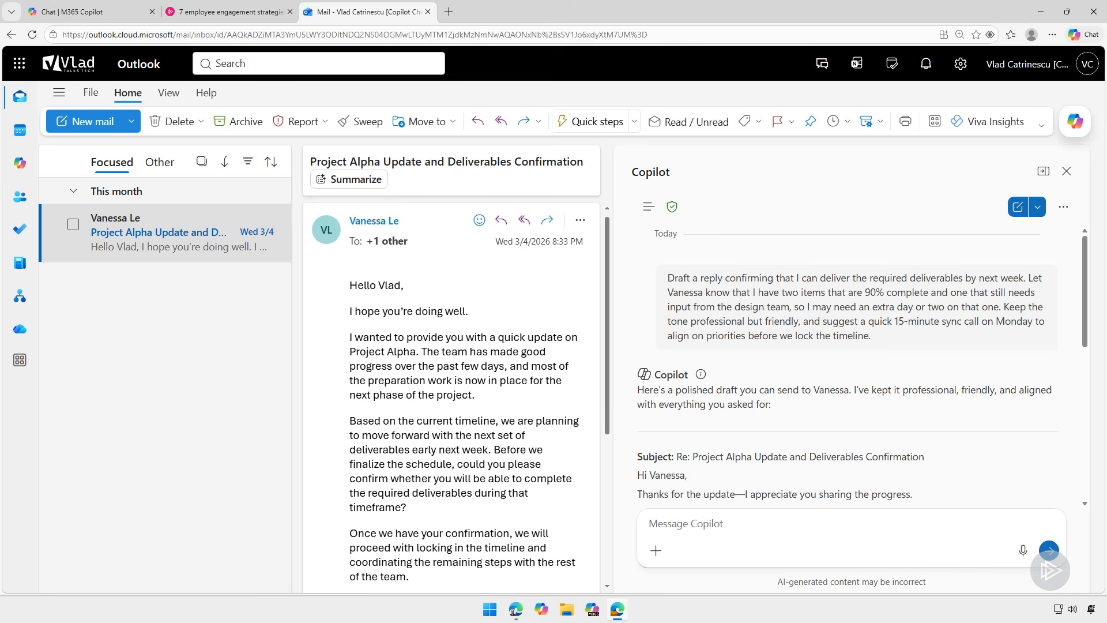
{"action": "scroll", "coordinate": [866, 504], "scroll_direction": "down", "scroll_amount": 3}
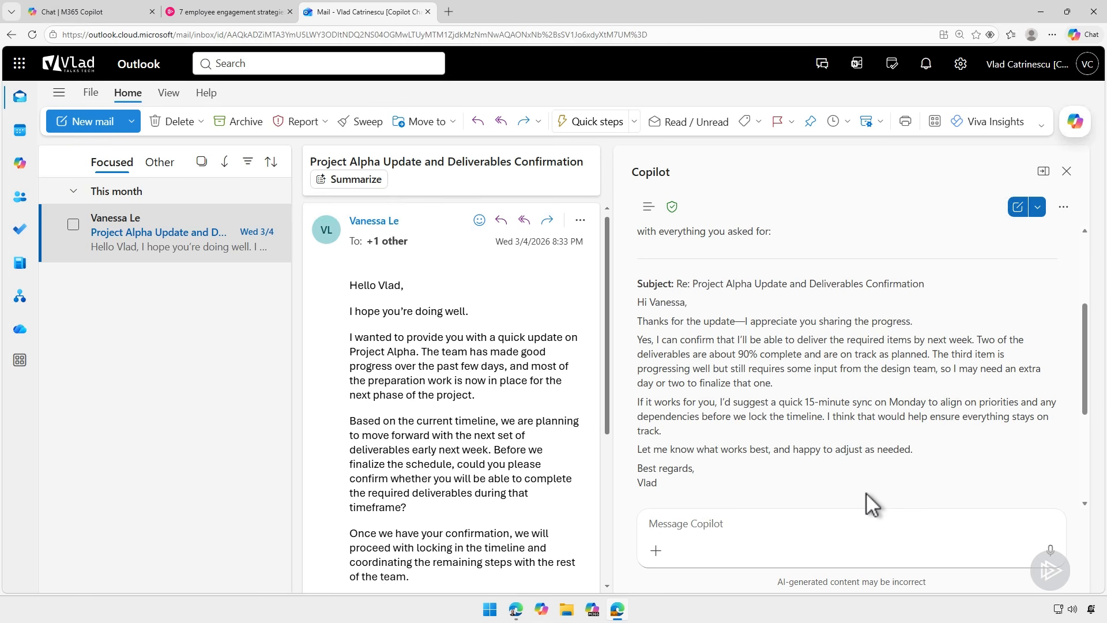
Step: Ask Copilot to shorten the reply and mention sending a status update document before the call as a reference
{"action": "left_click", "coordinate": [752, 532]}
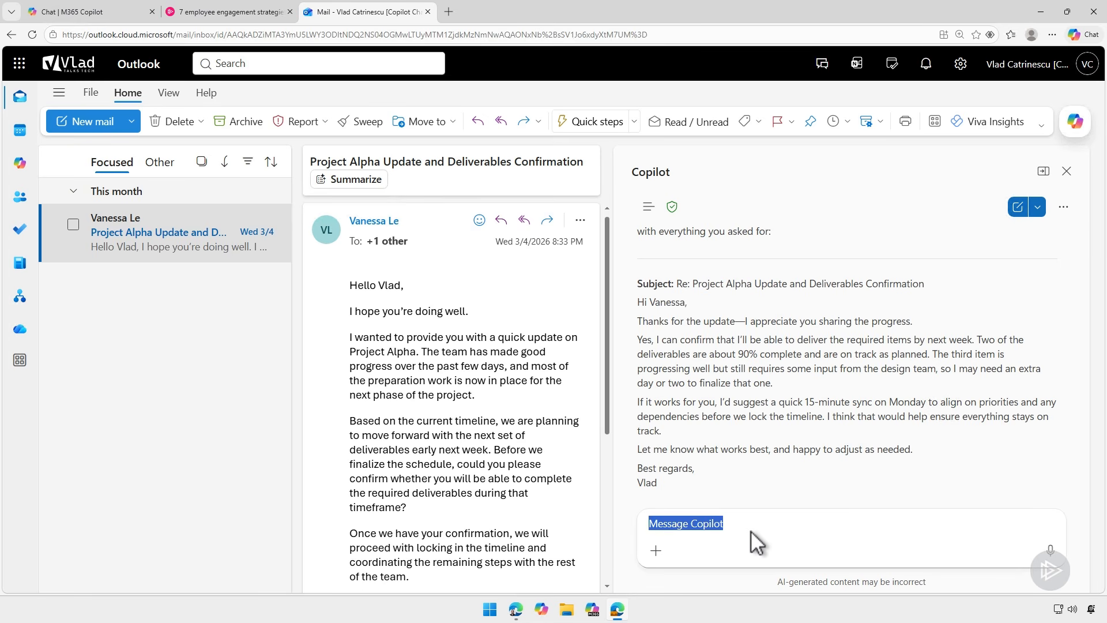
{"action": "type", "text": "Make it a bit shorter and add that I’ll send over a status update document before the call so we can use it as a reference."}
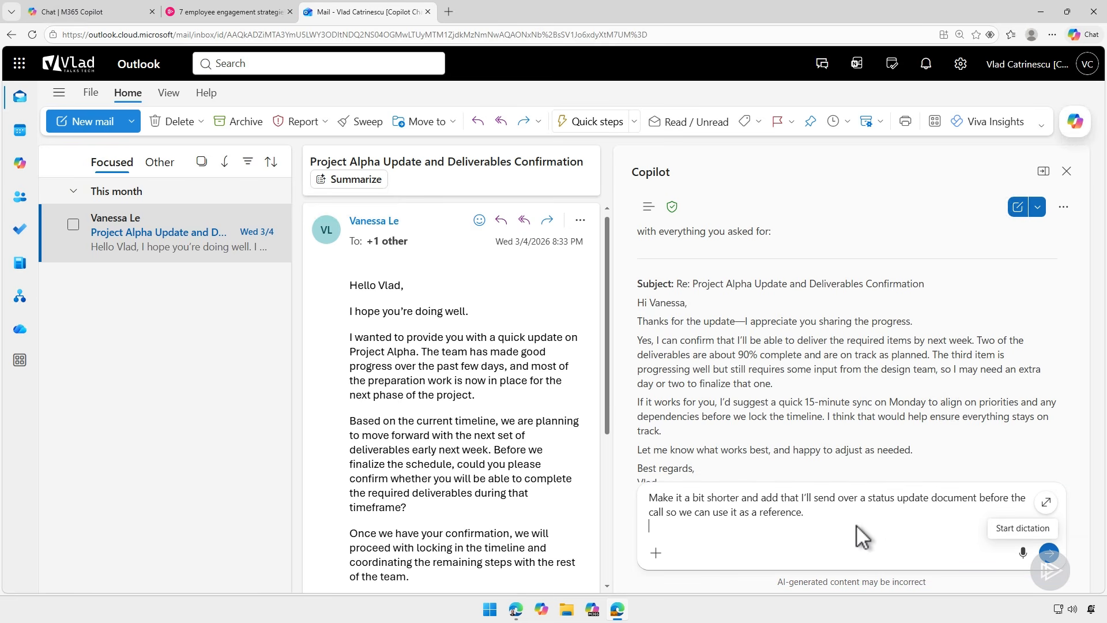
{"action": "left_click", "coordinate": [1049, 552]}
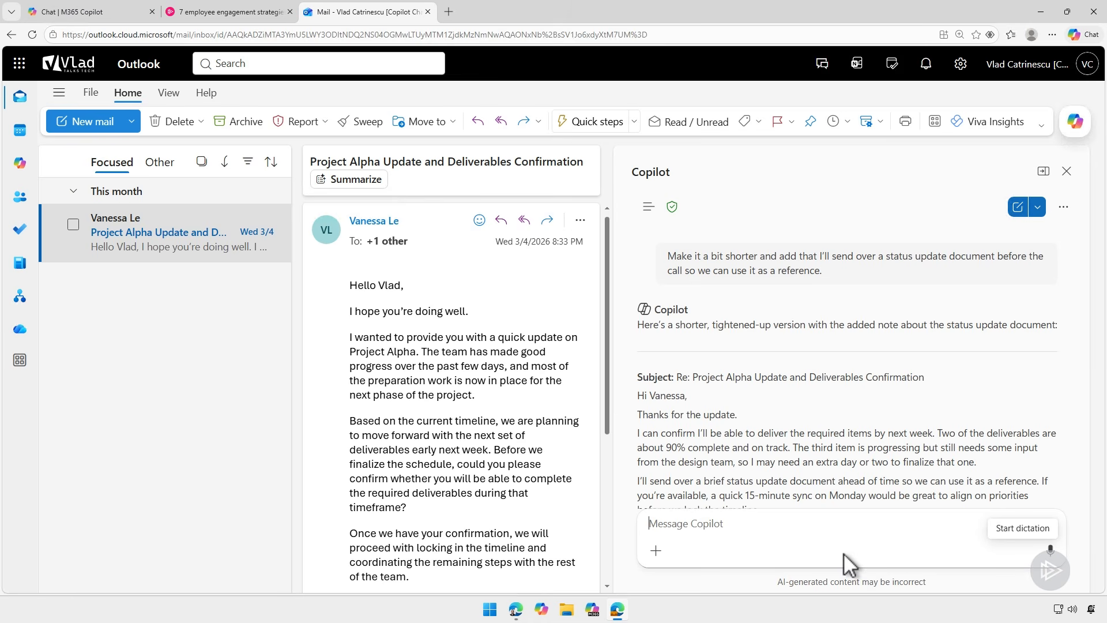
{"action": "scroll", "coordinate": [814, 454], "scroll_direction": "down", "scroll_amount": 2}
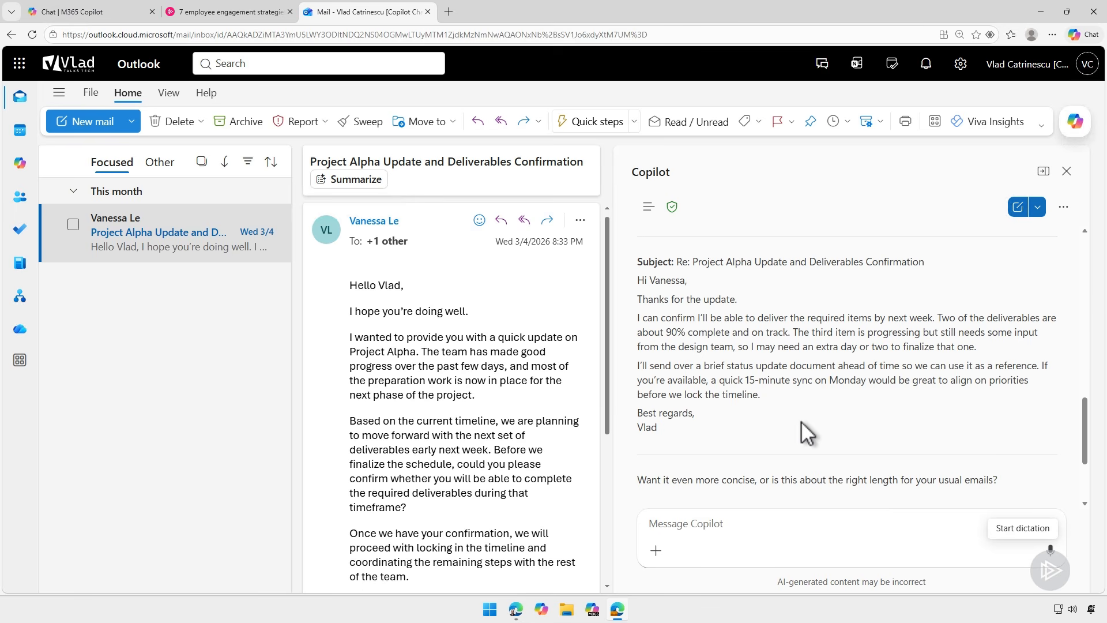
Step: In M365 Copilot, request a celebratory, professional sub-500-word Globomantics intranet post: Microsoft 365 migration, 2,400 employees, five offices, 89% Teams adoption, 92% training completion, champion thanks, what's next
{"action": "left_click", "coordinate": [92, 13]}
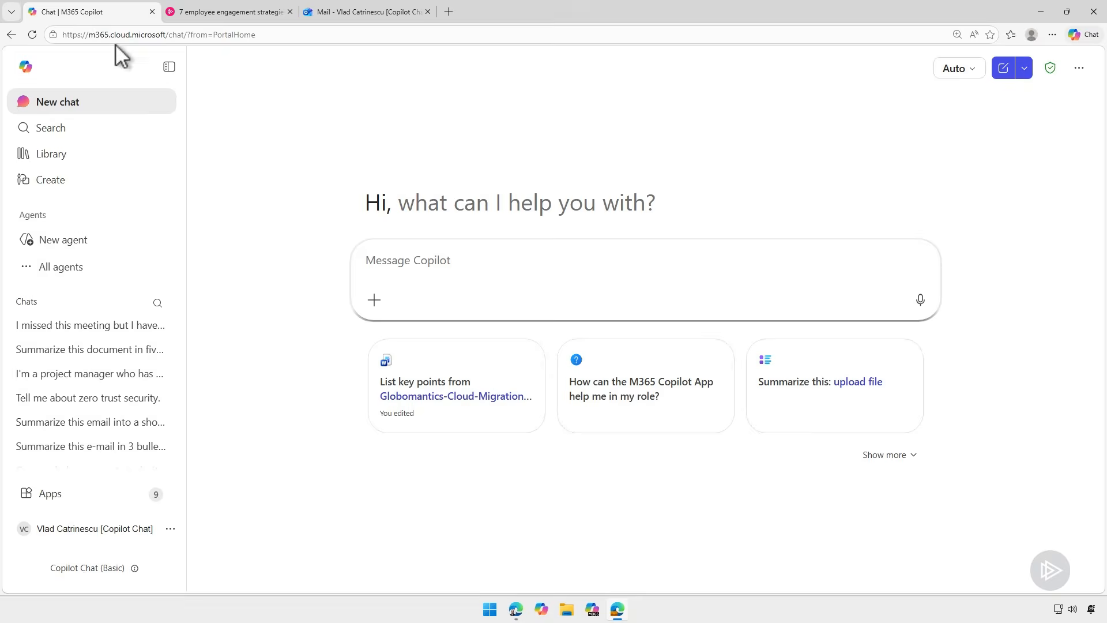
{"action": "left_click", "coordinate": [451, 267]}
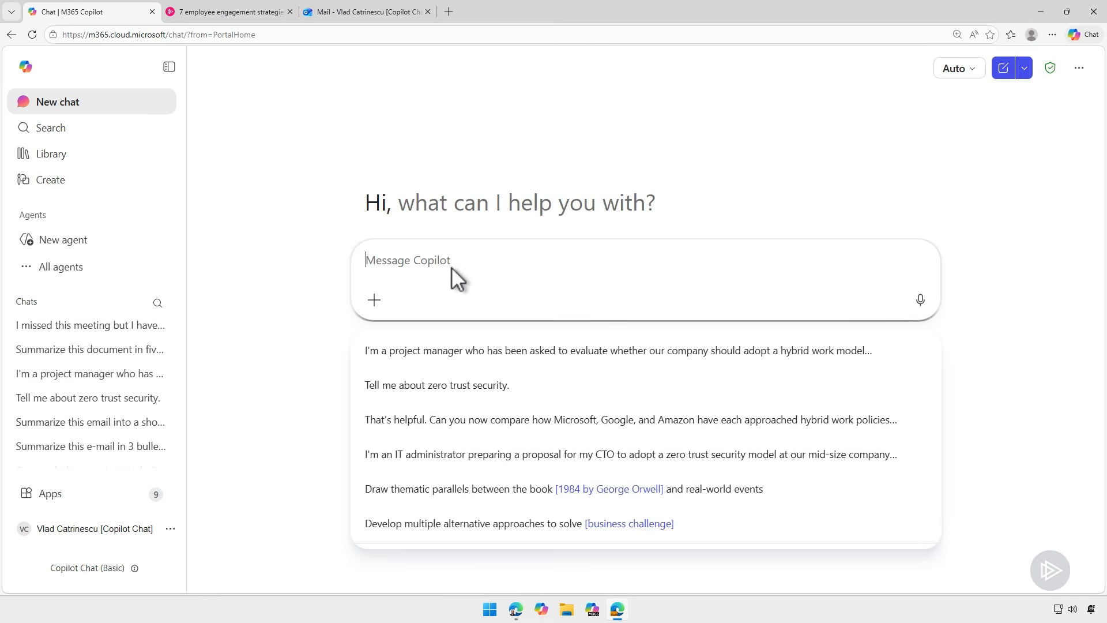
{"action": "type", "text": "I’m an IT administrator at Globomantics and I need to write an internal blog post for our company intranet announcing that we’ve completed the migration of Microsoft 365 to all 2,400 employees across five offices. The tone should be celebratory but professional. Include a thank you to the change champions team, highlight the key stats (89% Teams adoption, 92% training completion), and end with what’s coming next. Keep it under 500 words."}
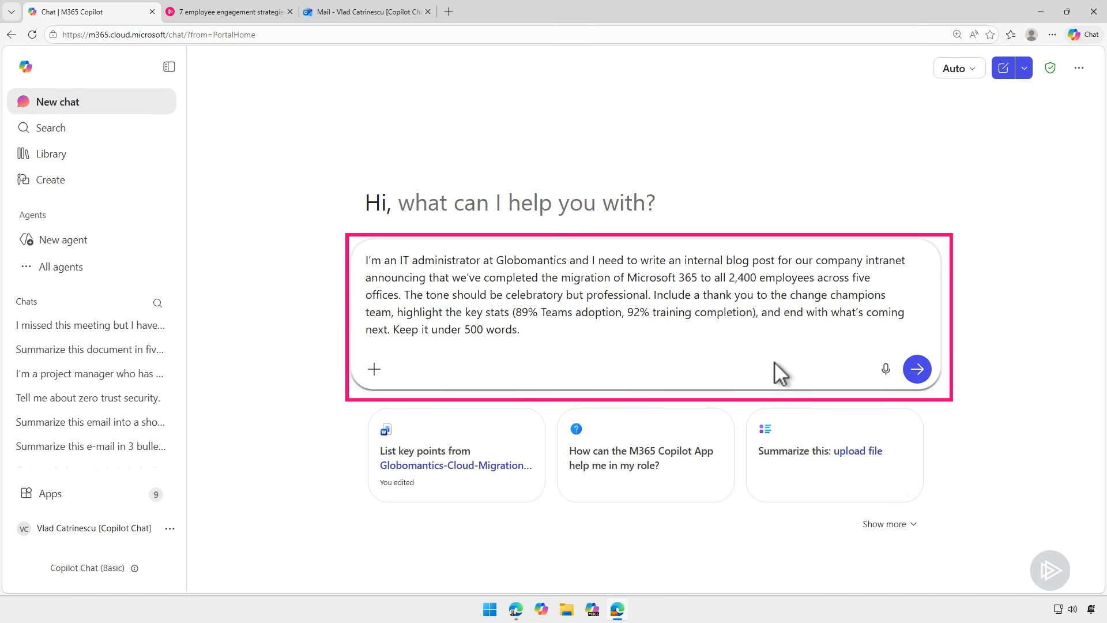
{"action": "left_click", "coordinate": [917, 370]}
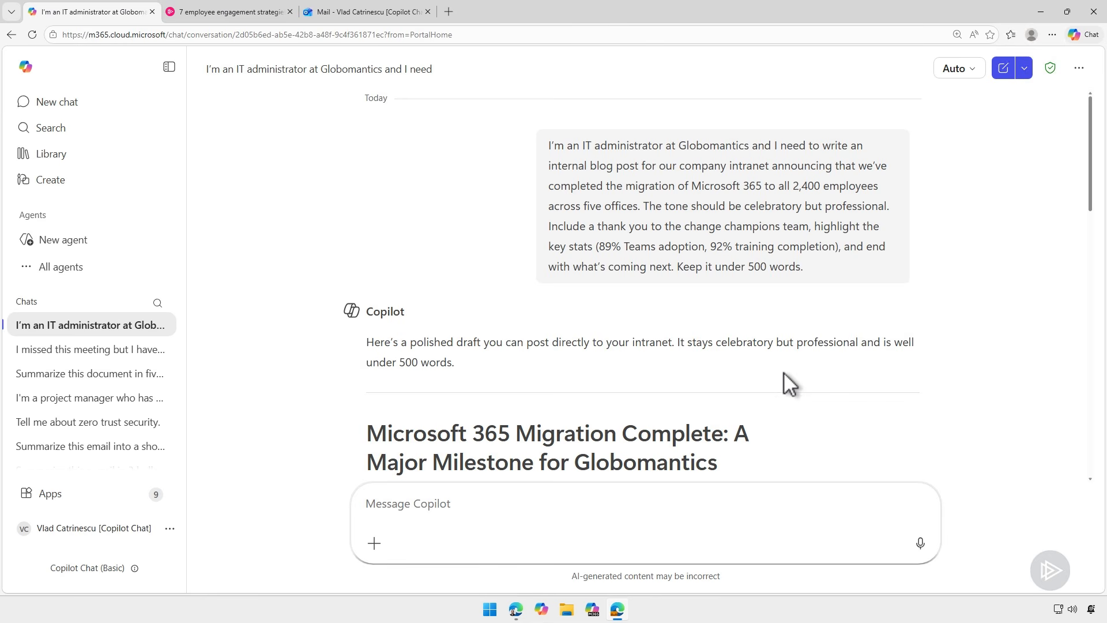
Step: Review the generated blog post's opening, key stats, thank-you section and closing section on what's coming next
{"action": "scroll", "coordinate": [784, 372], "scroll_direction": "down", "scroll_amount": 3}
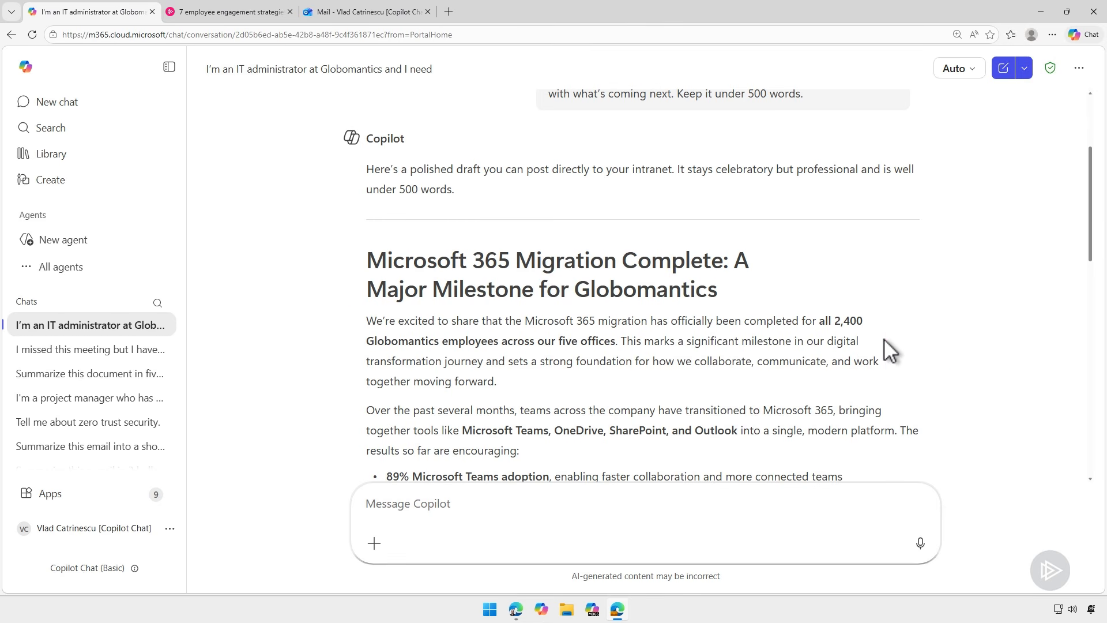
{"action": "scroll", "coordinate": [936, 371], "scroll_direction": "down", "scroll_amount": 2}
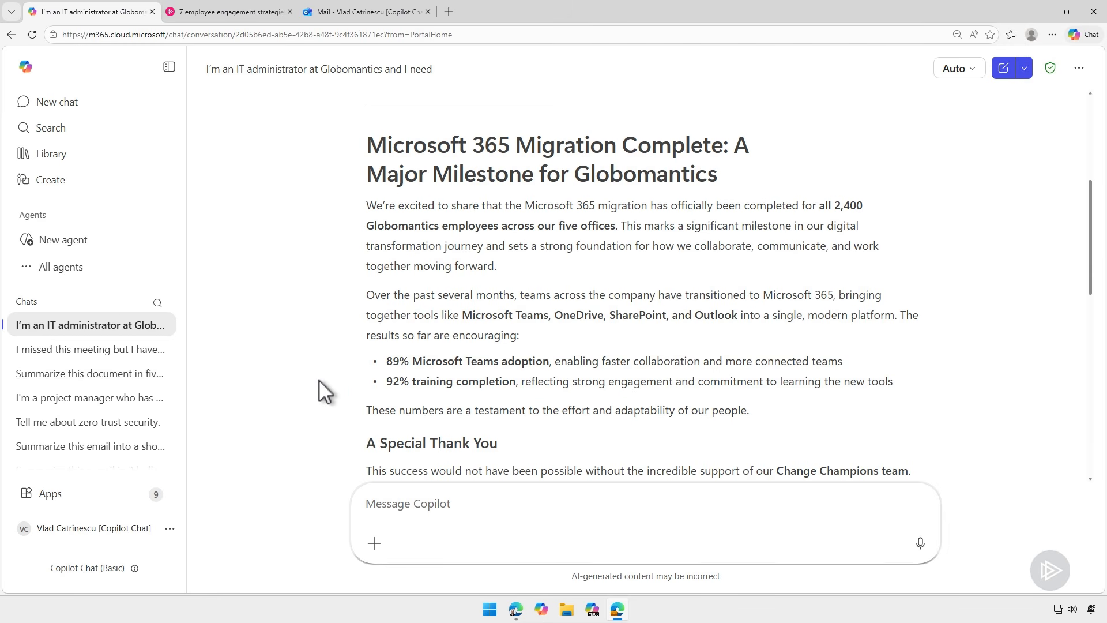
{"action": "scroll", "coordinate": [349, 370], "scroll_direction": "down", "scroll_amount": 3}
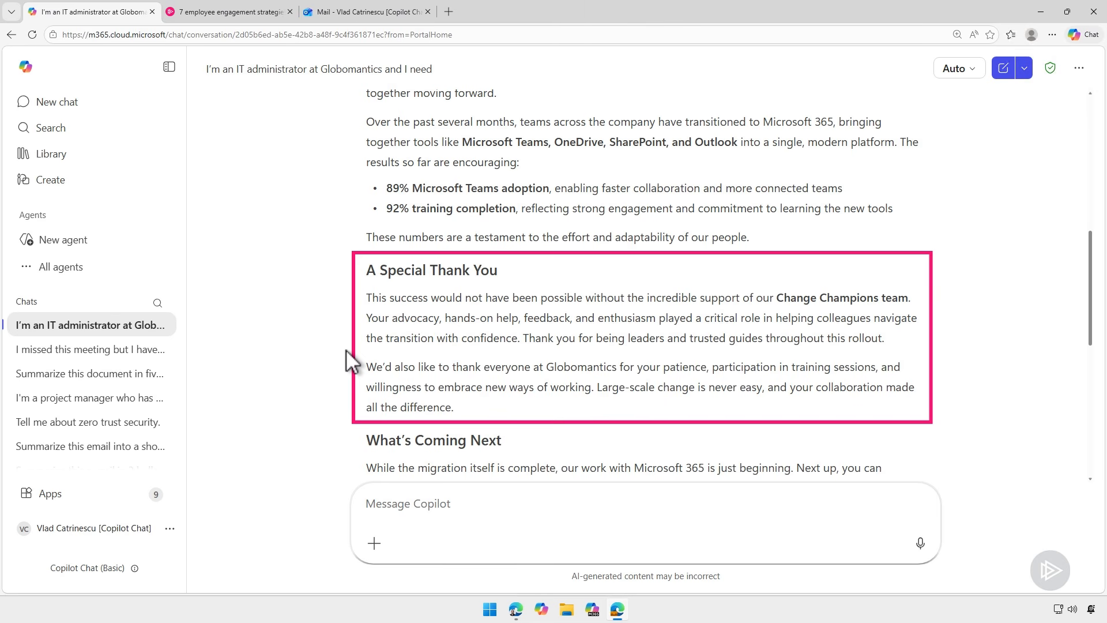
{"action": "scroll", "coordinate": [335, 408], "scroll_direction": "down", "scroll_amount": 3}
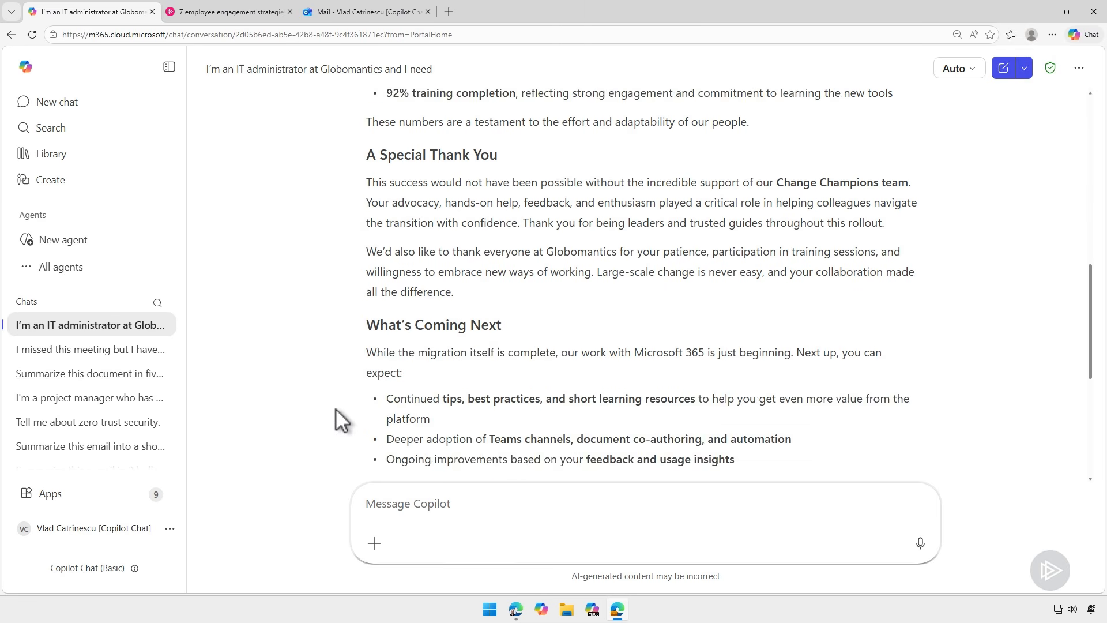
{"action": "scroll", "coordinate": [337, 406], "scroll_direction": "down", "scroll_amount": 1}
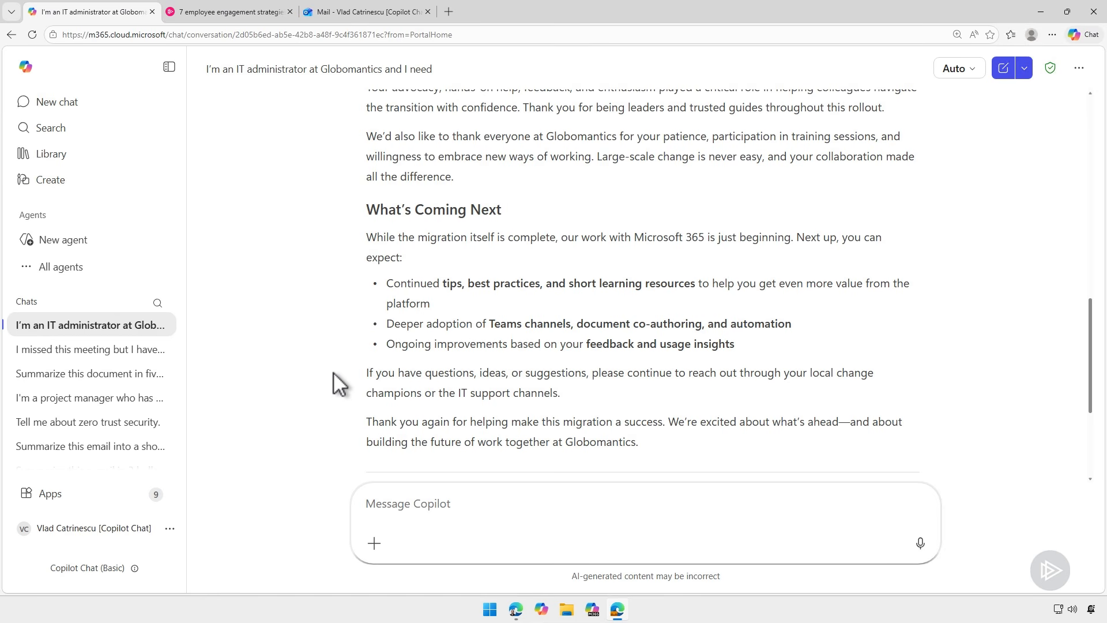
{"action": "scroll", "coordinate": [365, 376], "scroll_direction": "up", "scroll_amount": 3}
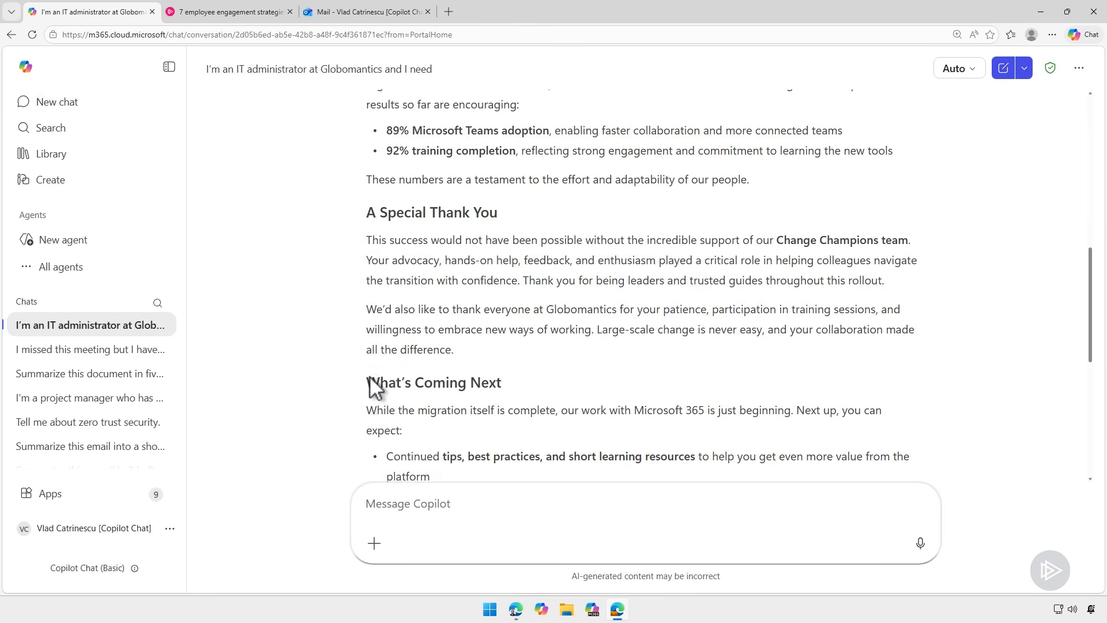
{"action": "scroll", "coordinate": [375, 386], "scroll_direction": "up", "scroll_amount": 5}
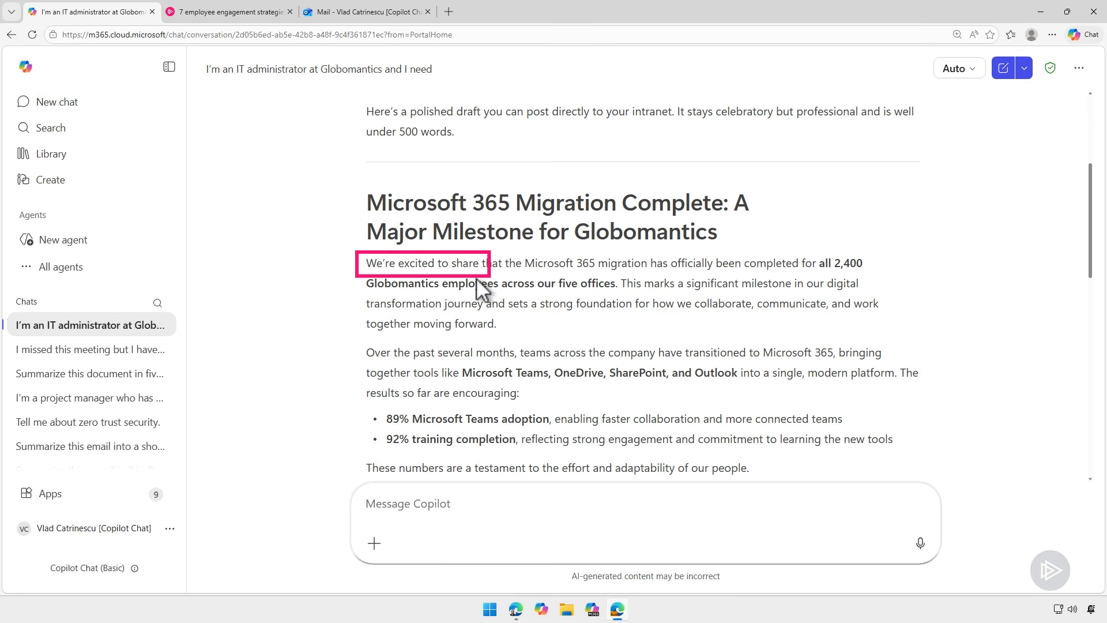
Step: Ask Copilot for an attention-grabbing opening instead of "We're excited to share" and a closing call-to-action for employees to share favorite M365 tips in the comments
{"action": "scroll", "coordinate": [469, 331], "scroll_direction": "down", "scroll_amount": 10}
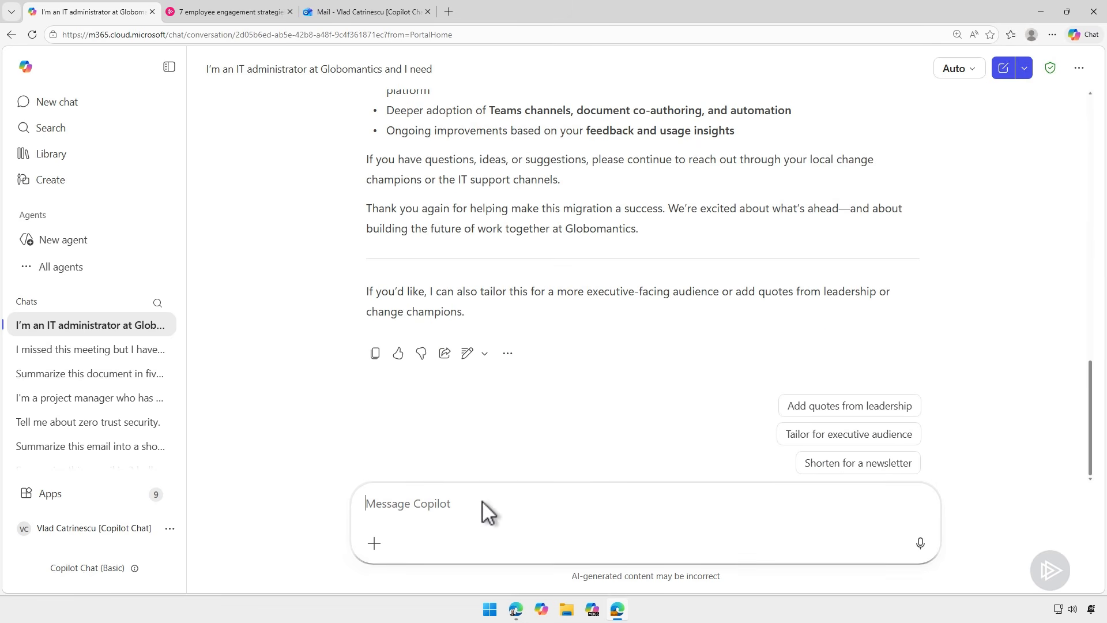
{"action": "type", "text": "Can you make the opening sentence more engaging? Something that grabs attention rather than starting with \"We’re excited to share\" Also, add a short call-to-action at the end encouraging employees to share their favorite M365 tips in the comments."}
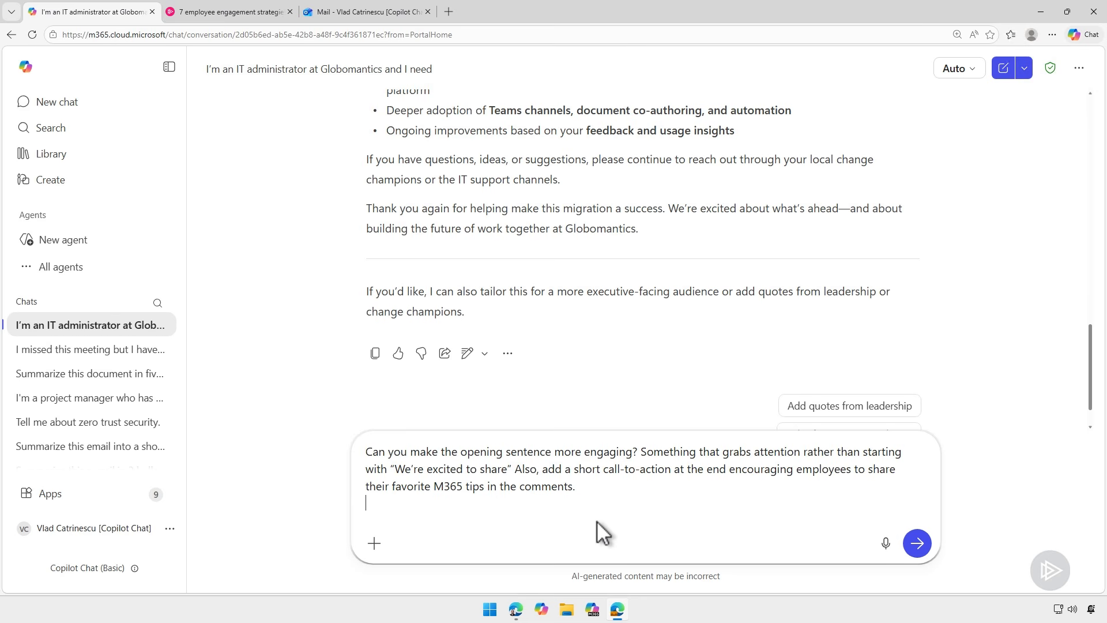
{"action": "left_click", "coordinate": [916, 543]}
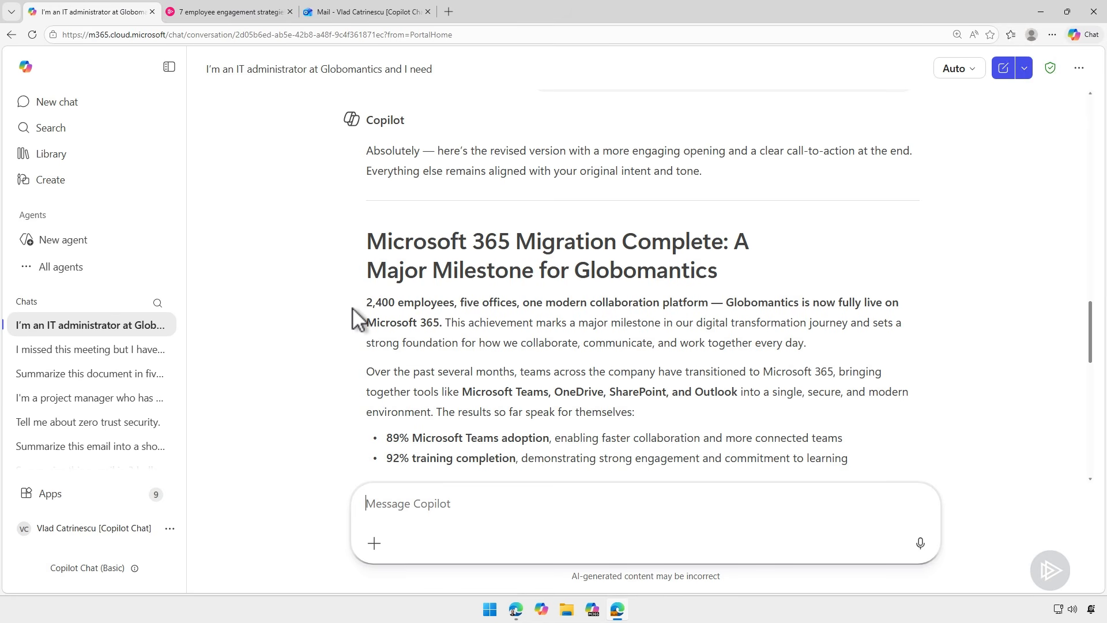
{"action": "scroll", "coordinate": [404, 330], "scroll_direction": "down", "scroll_amount": 10}
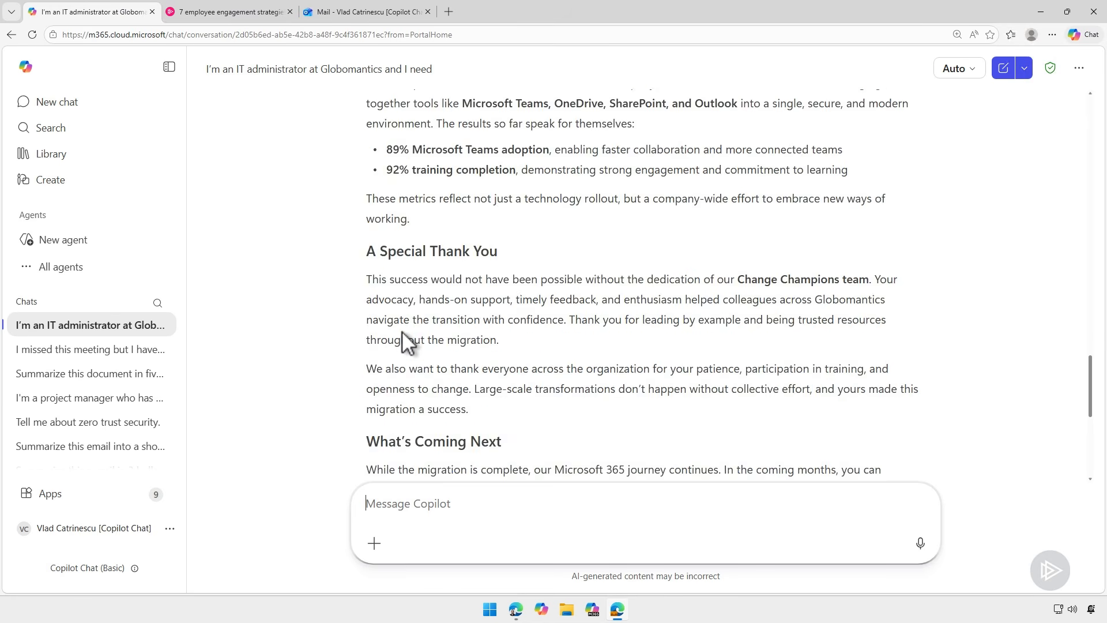
{"action": "scroll", "coordinate": [407, 330], "scroll_direction": "down", "scroll_amount": 2}
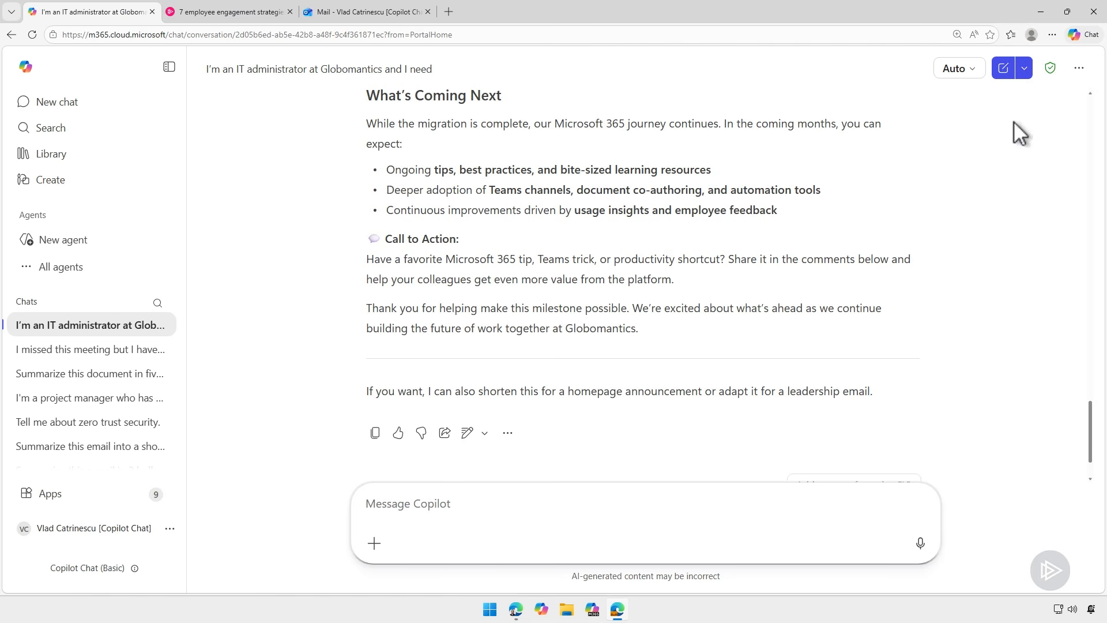
Step: Start a new, empty Copilot chat
{"action": "left_click", "coordinate": [1003, 69]}
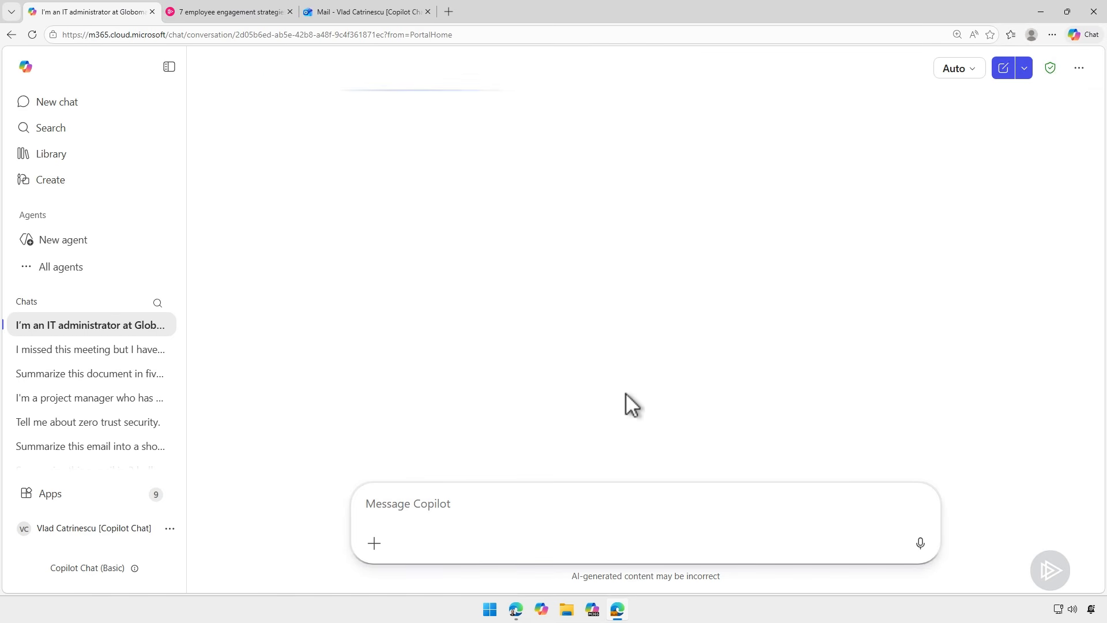
{"action": "left_click", "coordinate": [465, 254]}
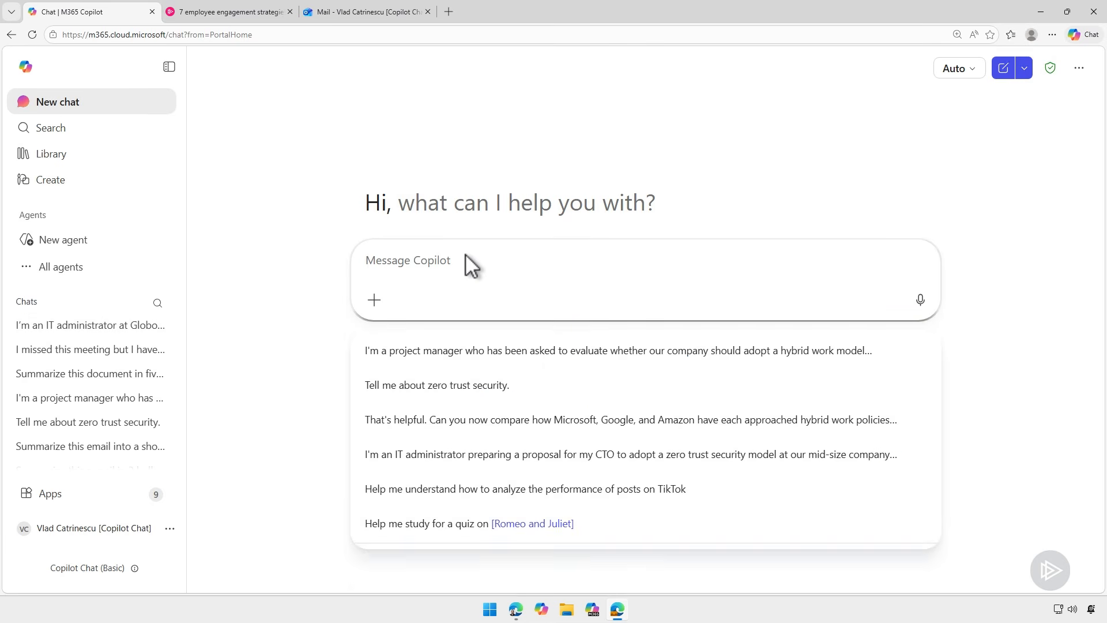
{"action": "left_click", "coordinate": [596, 490]}
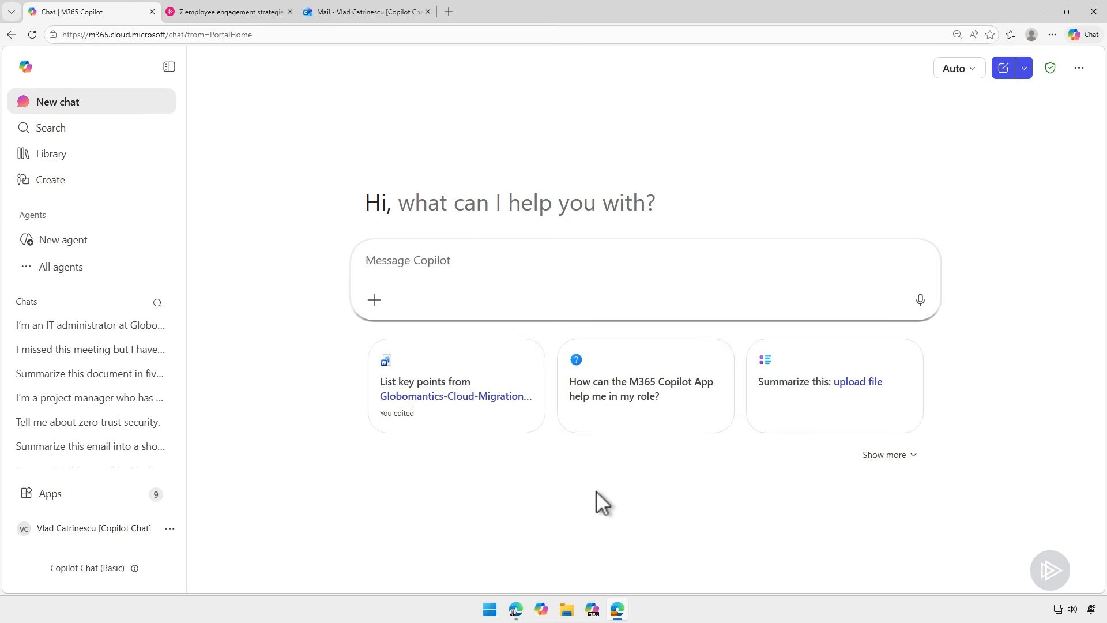
Step: Look at the Pluralsight article "7 employee engagement strategies to improve L&D" and return to the Copilot chat
{"action": "left_click", "coordinate": [218, 12]}
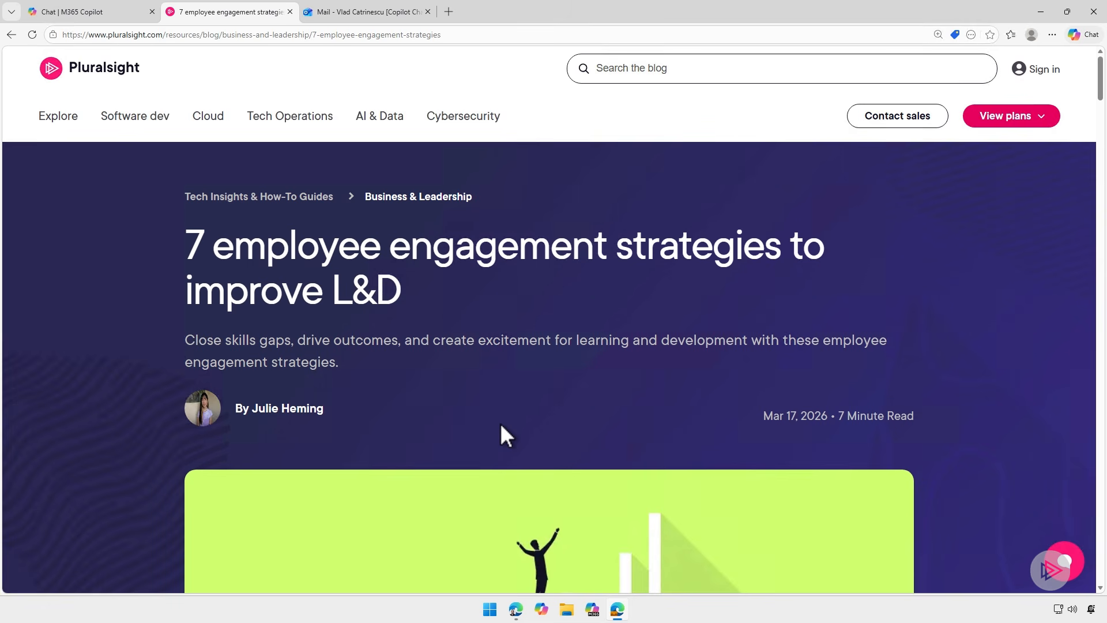
{"action": "left_click", "coordinate": [100, 10]}
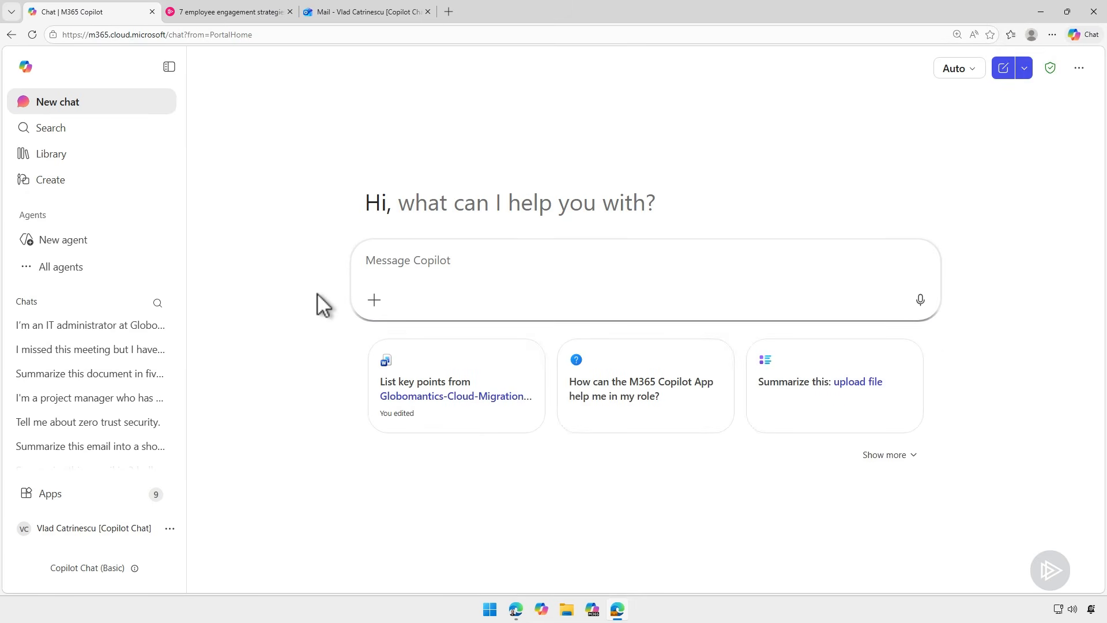
{"action": "left_click", "coordinate": [246, 14]}
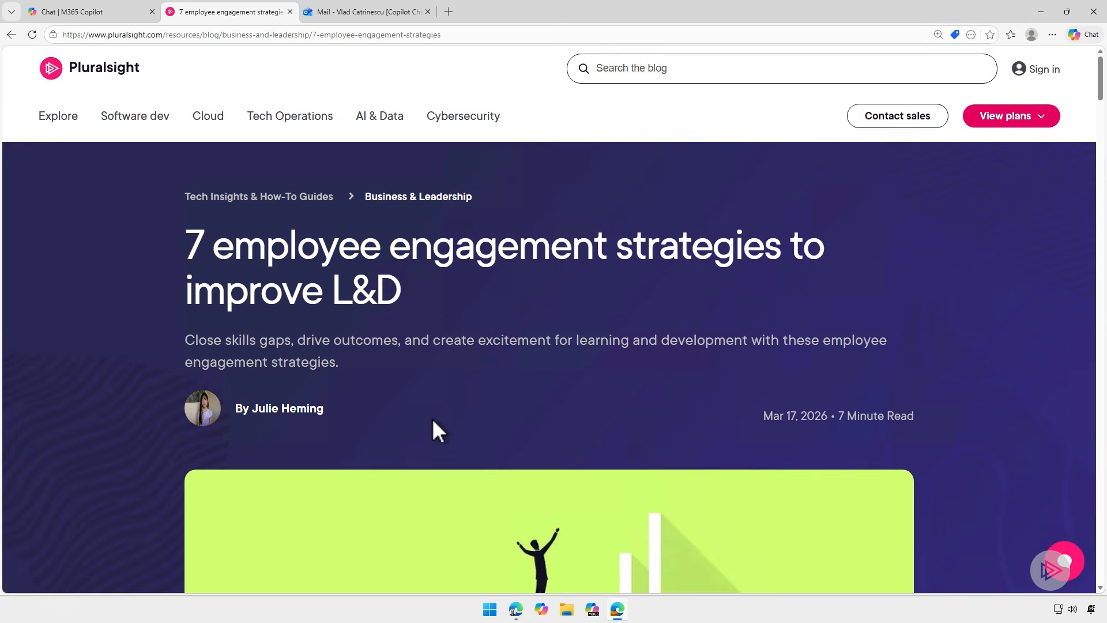
{"action": "left_click", "coordinate": [82, 12]}
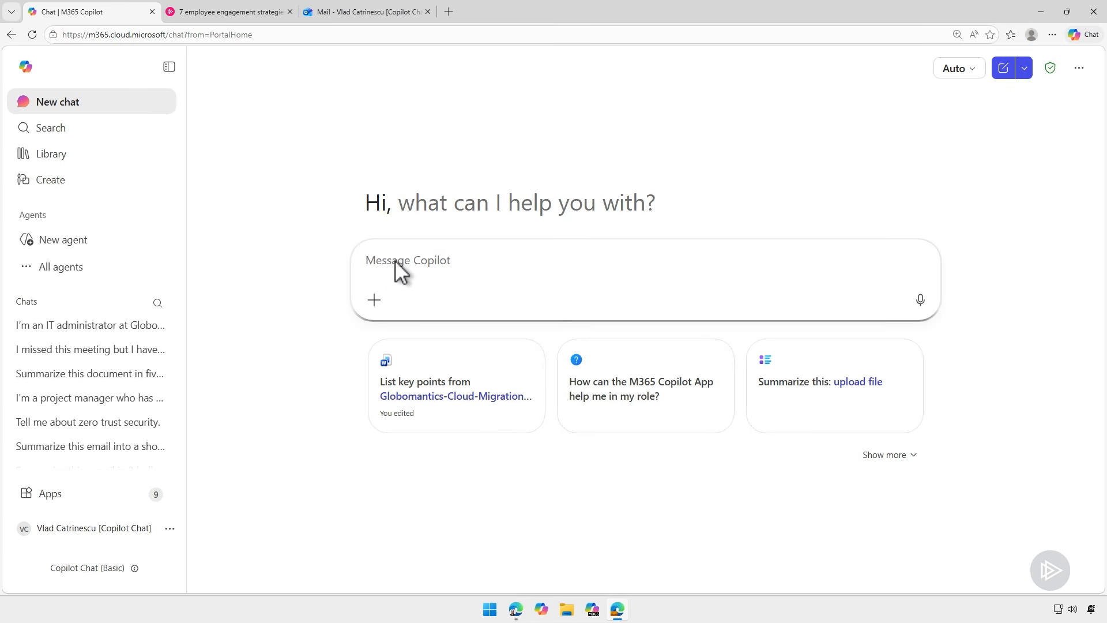
Step: Request two LinkedIn posts under 200 words with different angles and one X post under 140 characters, in an authentic employee voice, from the Pluralsight blog URL
{"action": "left_click", "coordinate": [397, 260]}
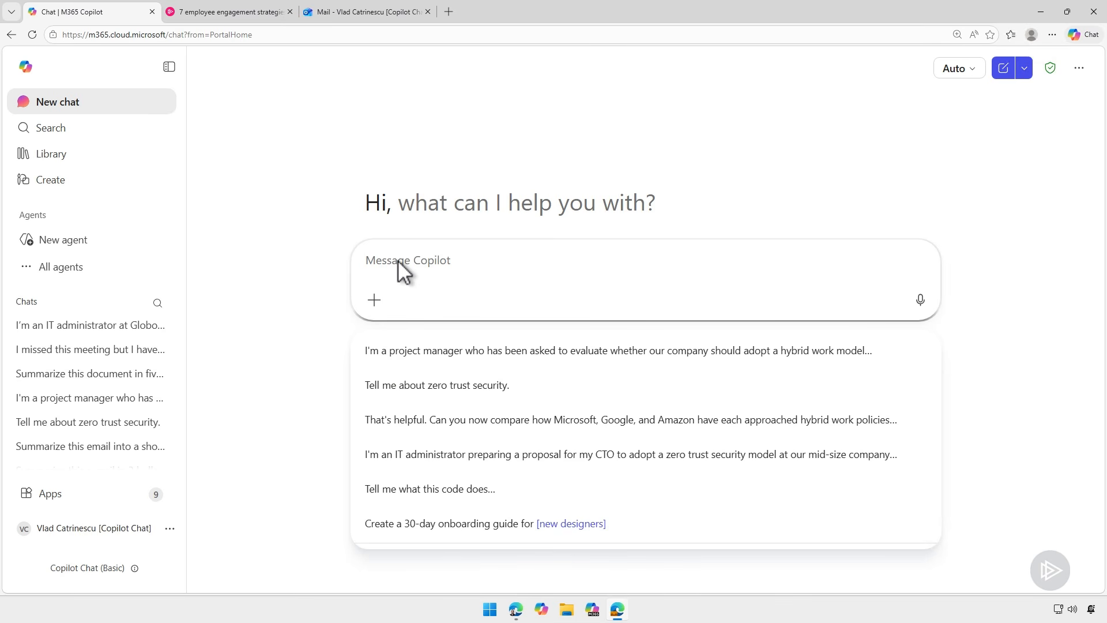
{"action": "type", "text": "My company just published this blog post: https://www.pluralsight.com/resources/blog/business-and-leadership/7-employee-engagement-strategies . Marketing is asking employees to share it on social media. Can you create 2 different LinkedIn posts I can choose from (under 200 words each, with a different angle for each), and 1 short post for X (under 140 characters)? Make them sound like they’re coming from me as an employee who is genuinely excited, not like a corporate press release. Keep it authentic and professional."}
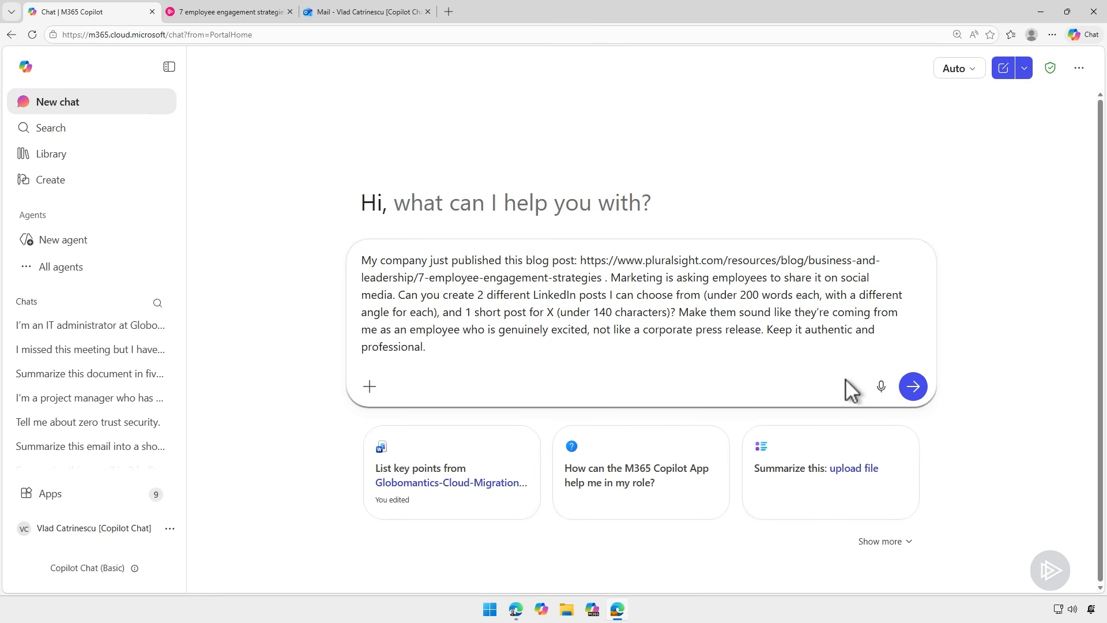
{"action": "left_click", "coordinate": [914, 386]}
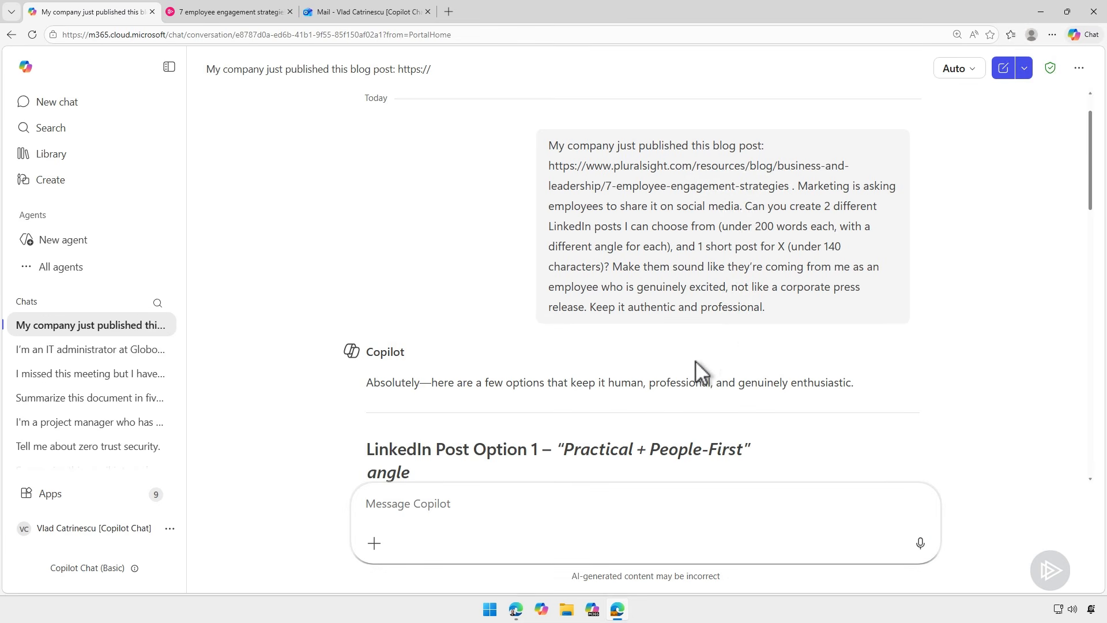
{"action": "scroll", "coordinate": [691, 362], "scroll_direction": "down", "scroll_amount": 5}
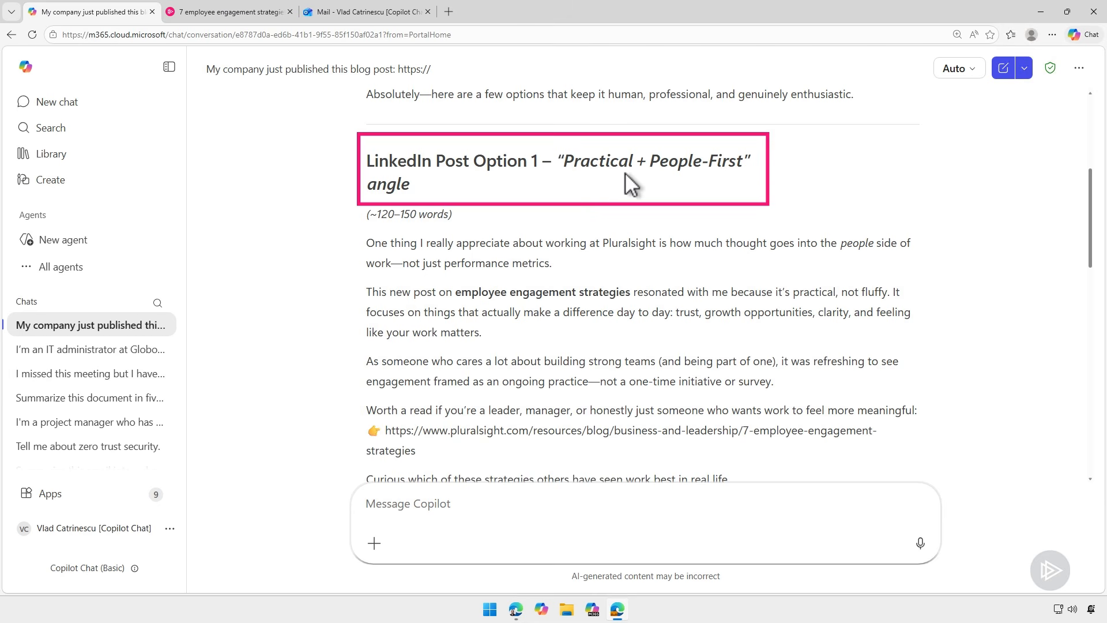
{"action": "scroll", "coordinate": [604, 258], "scroll_direction": "down", "scroll_amount": 1}
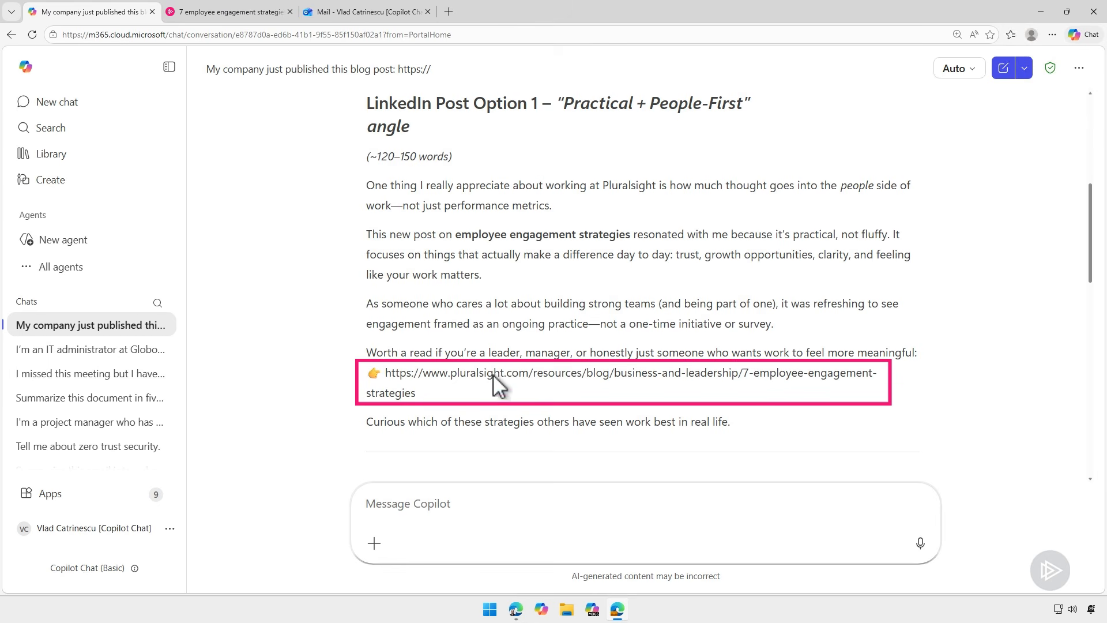
Step: Review the second LinkedIn post option and the X post in Copilot's reply
{"action": "scroll", "coordinate": [492, 374], "scroll_direction": "down", "scroll_amount": 6}
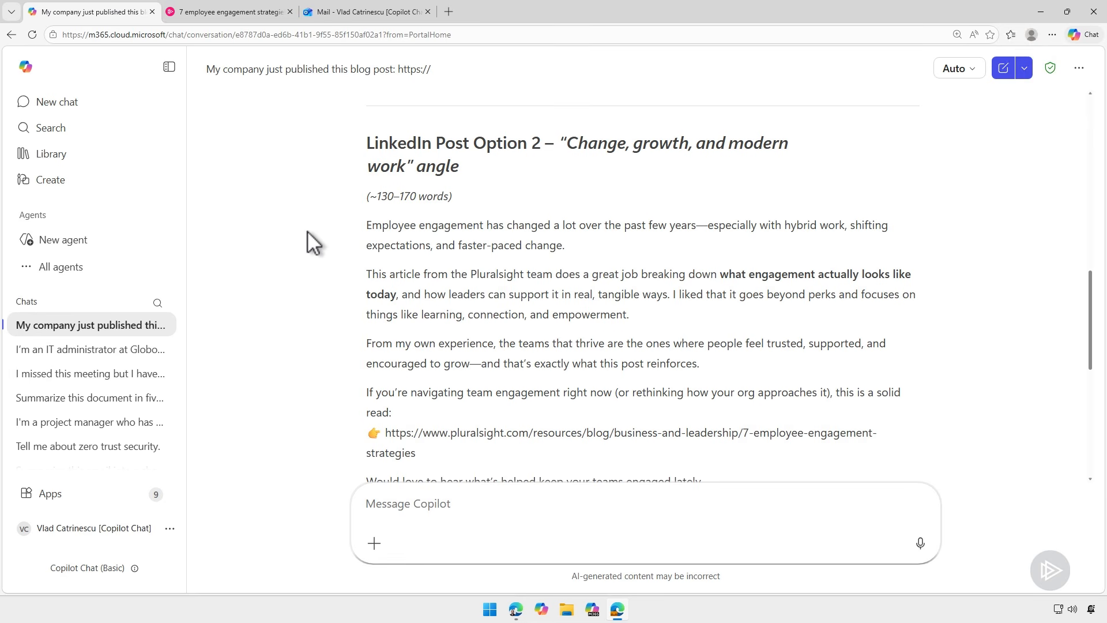
{"action": "scroll", "coordinate": [369, 293], "scroll_direction": "down", "scroll_amount": 5}
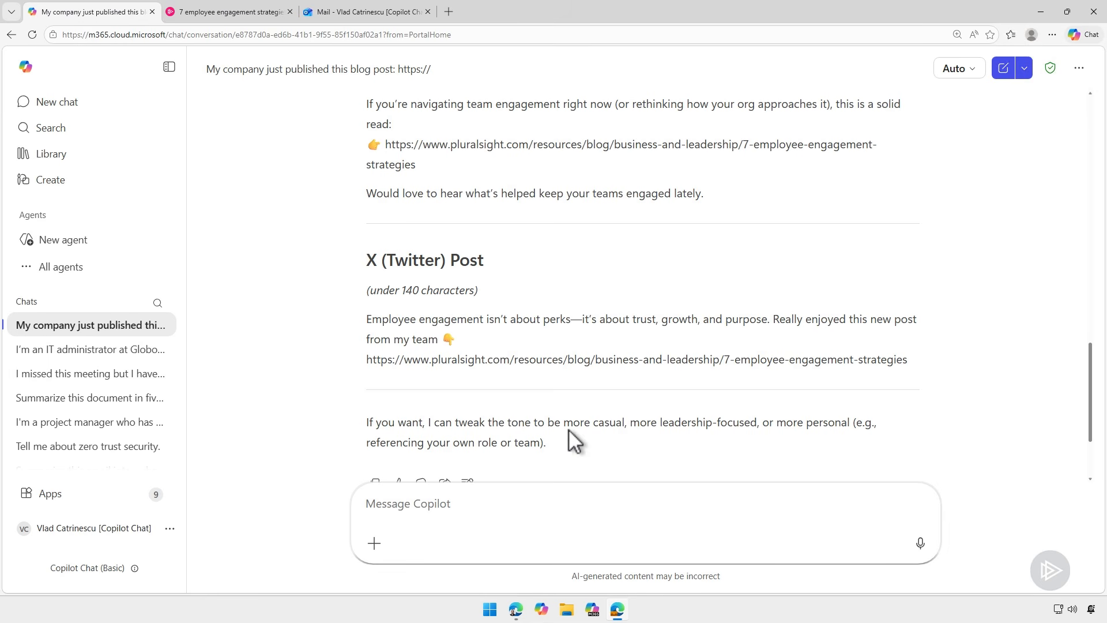
Step: Switch to personal Copilot and request a short, fun WhatsApp BBQ invitation for Saturday June 14th at 2 PM, with address, menu, dish-sharing and kids-and-dogs details
{"action": "left_click", "coordinate": [515, 609]}
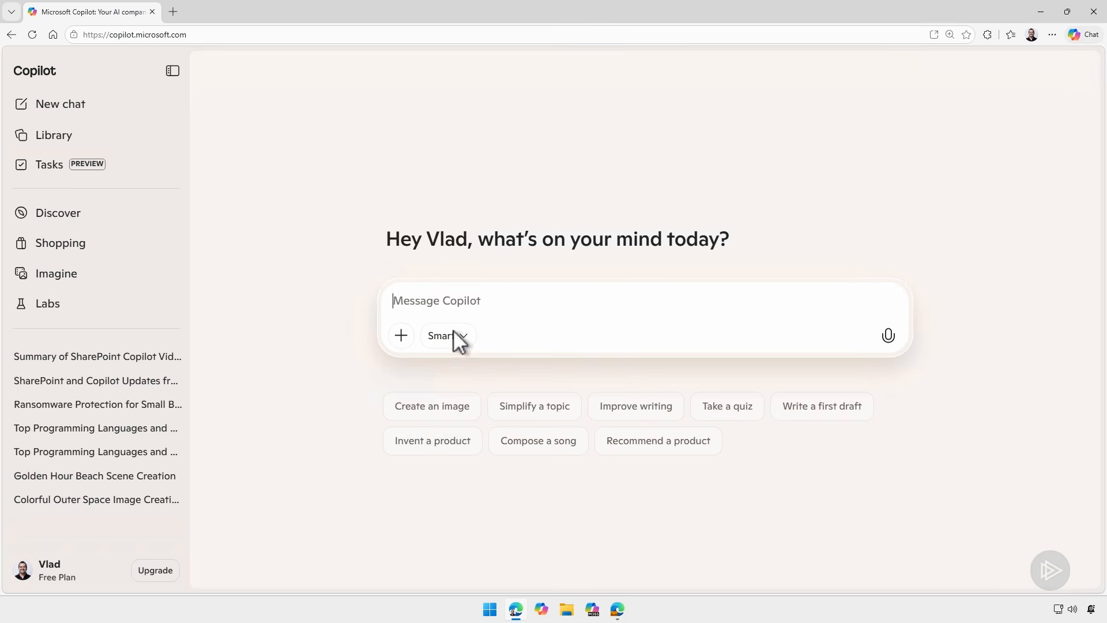
{"action": "left_click", "coordinate": [507, 344]}
{"action": "type", "text": "I’m organizing a neighborhood BBQ and need to write a fun invitation to send in our WhatsApp group chat. The BBQ is on Saturday June 14th at 2 PM at my place (123 Maple Street). Everyone should bring a side dish or dessert to share. Kids and dogs are welcome. We’ll have burgers, hot dogs, and veggie options on the grill. Make it fun and casual, not too long since it’s for a group chat."}
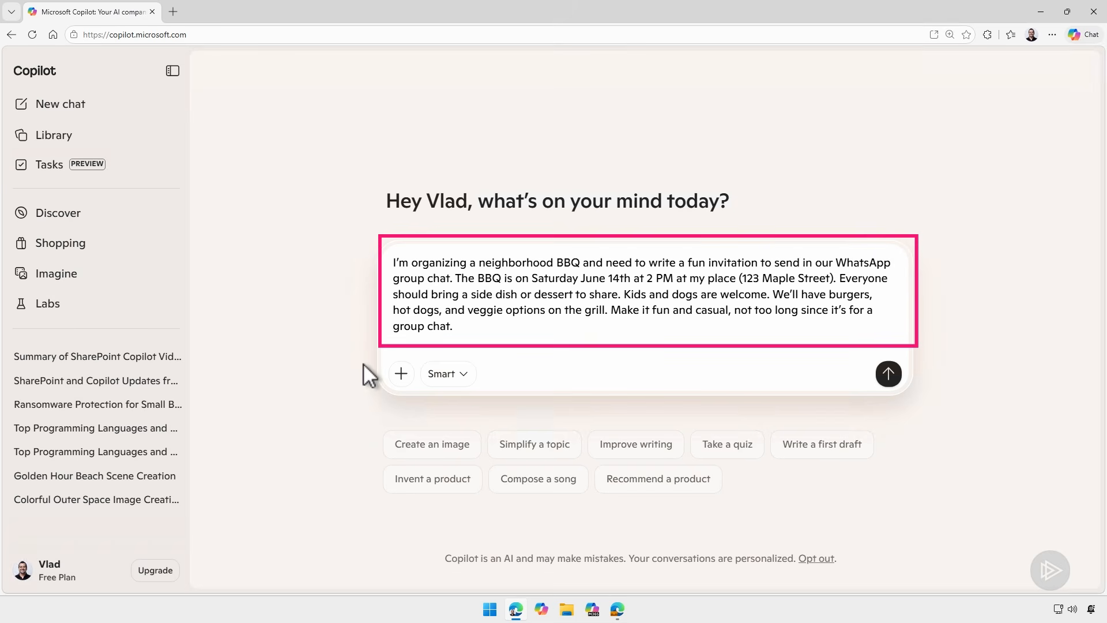
{"action": "left_click", "coordinate": [888, 373]}
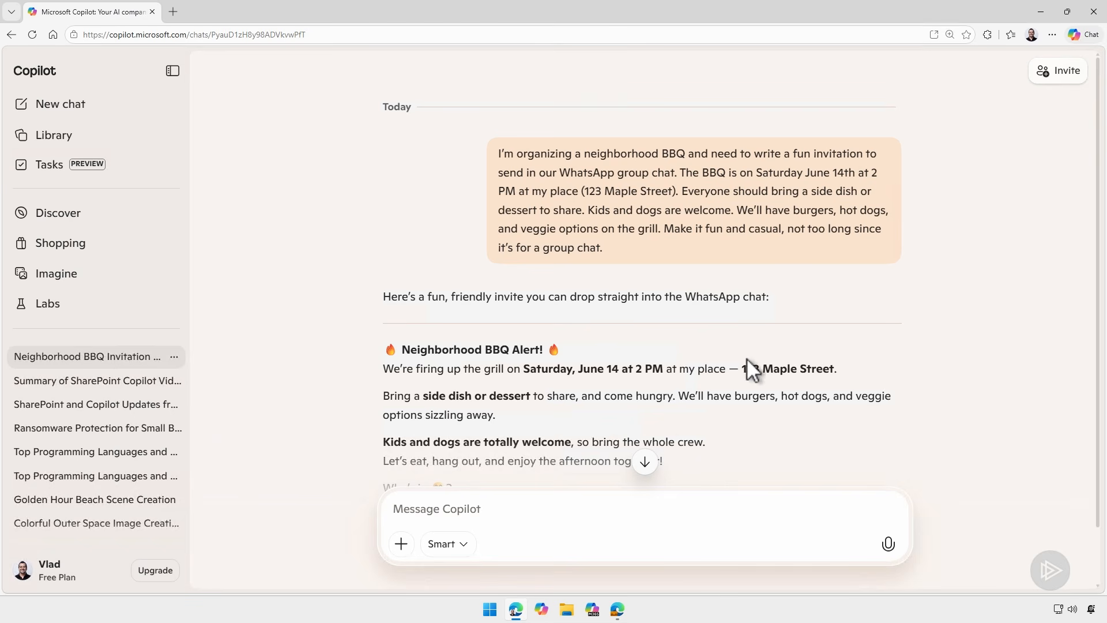
{"action": "scroll", "coordinate": [735, 355], "scroll_direction": "down", "scroll_amount": 2}
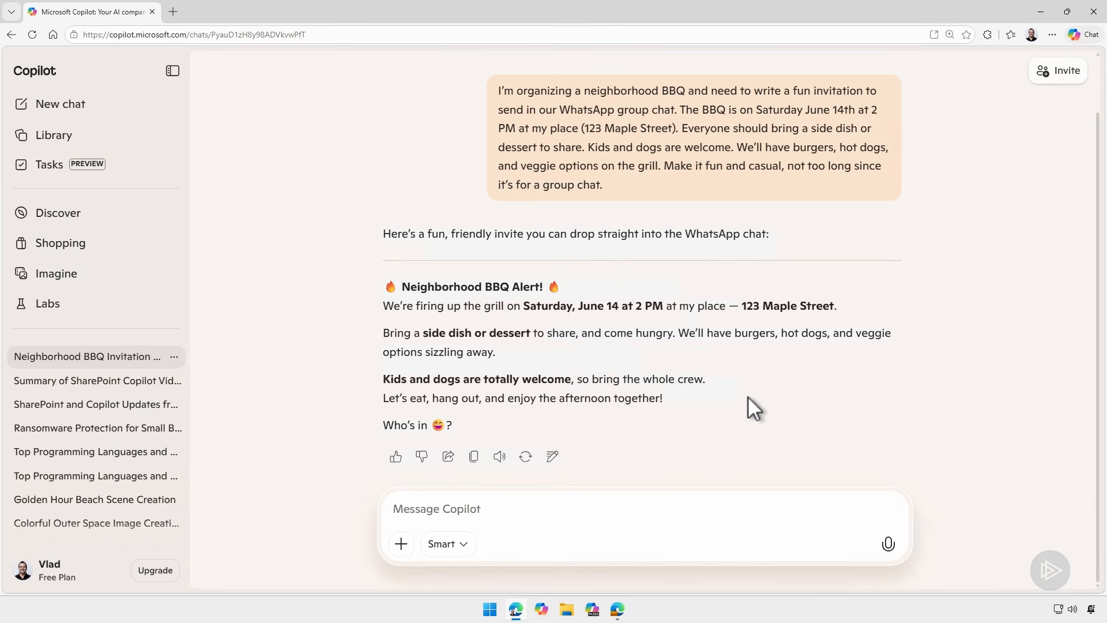